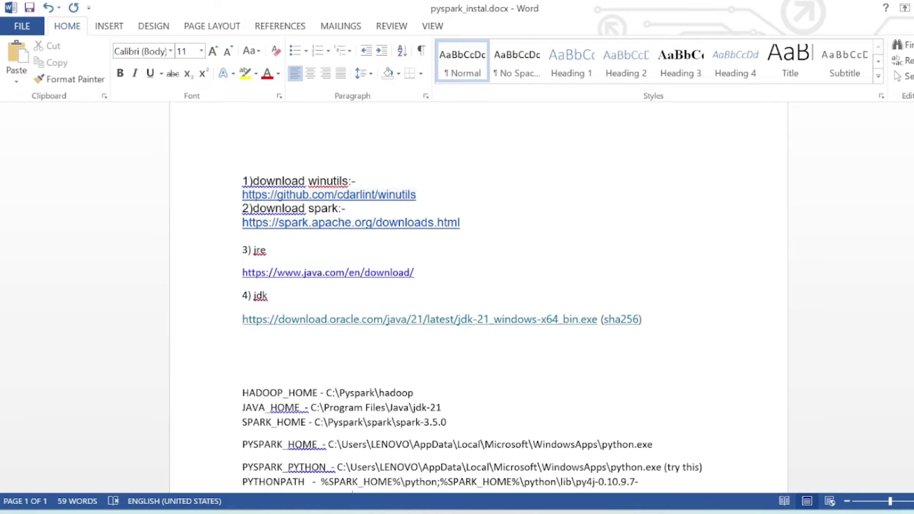
# Run java -version in Command Prompt; it reports that 'java' is not recognized
pyautogui.press('Down')
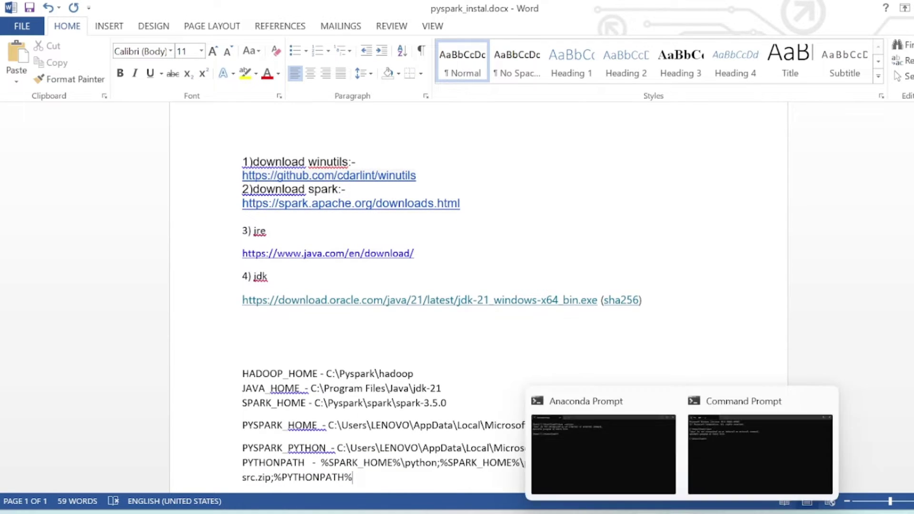
pyautogui.click(736, 436)
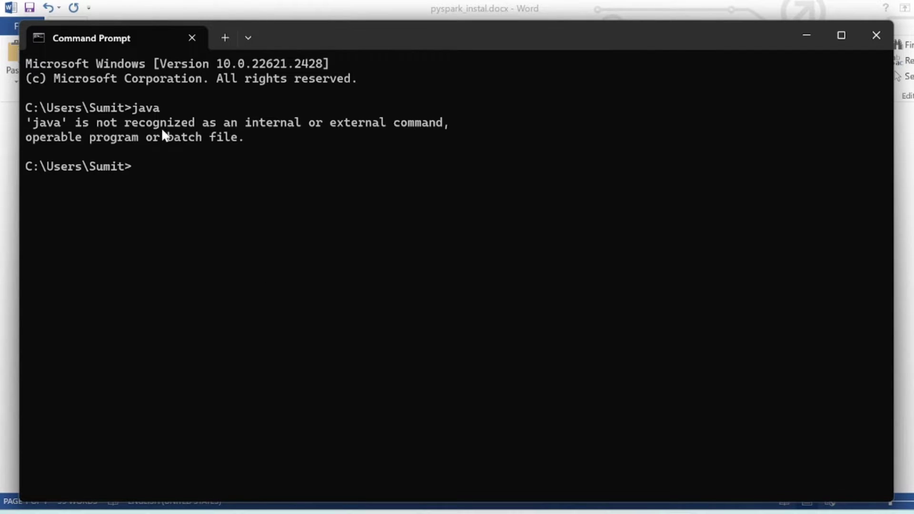
pyautogui.write('java -version')
pyautogui.press('Return')
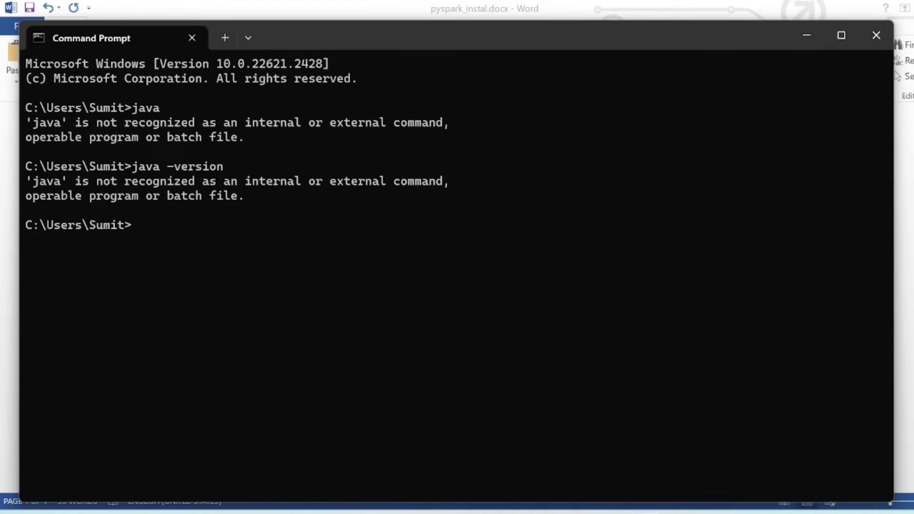
# In pyspark_instal.docx, follow the Oracle JDK 21 link to download jdk-21_windows-x64_bin.exe
pyautogui.moveTo(649, 513)
pyautogui.click(698, 443)
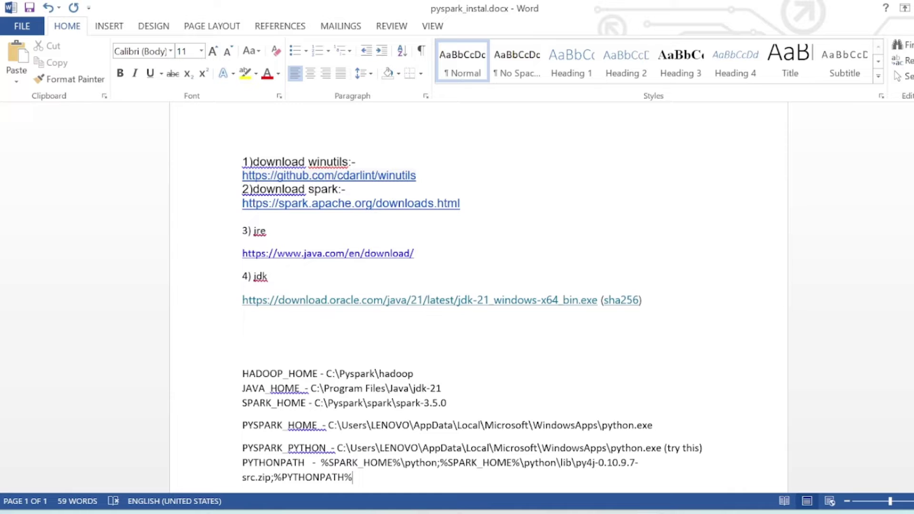
pyautogui.scroll(-1, 471, 296)
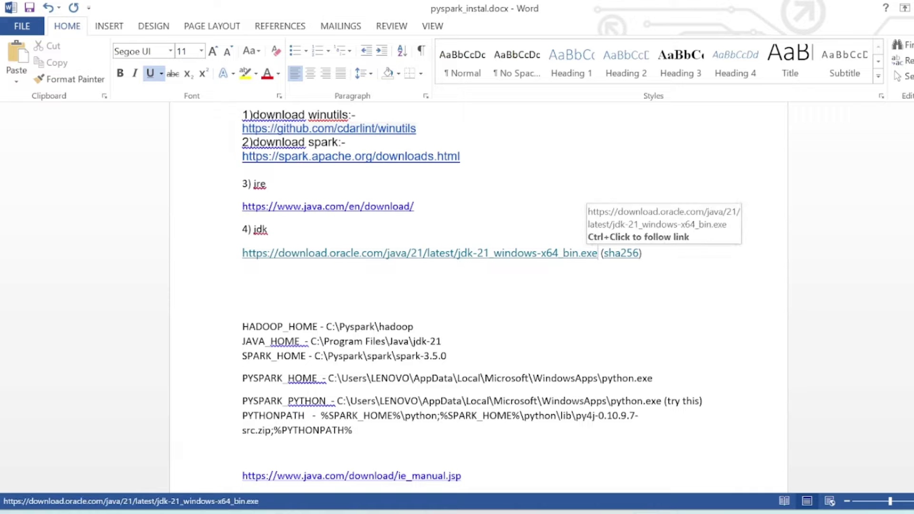
pyautogui.keyDown('ctrl'); pyautogui.click(451, 262); pyautogui.keyUp('ctrl')
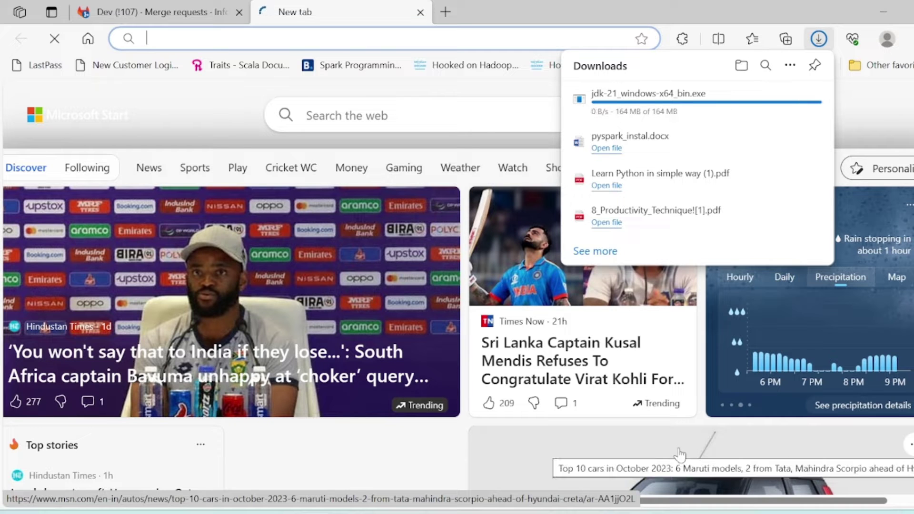
# Close the OTM_DELETE_OBJECT_VALIDATION document and switch to the Edge browser
pyautogui.moveTo(648, 506)
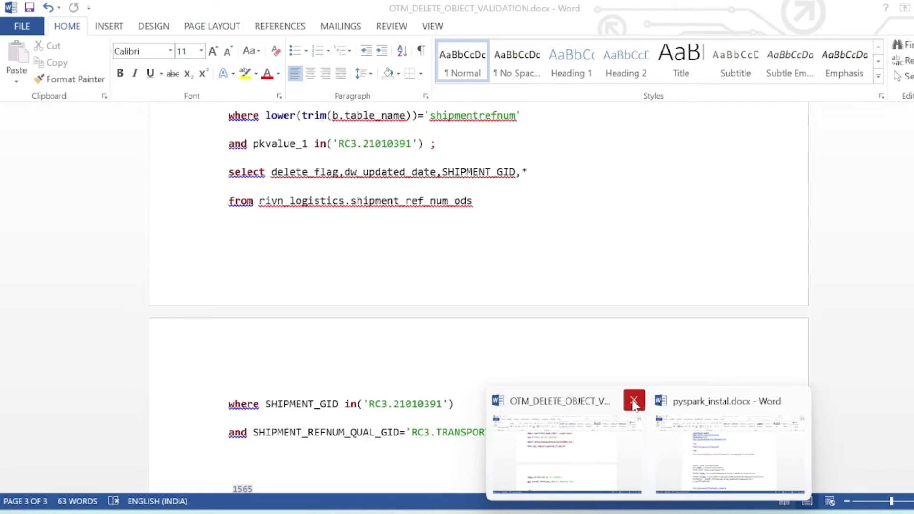
pyautogui.click(634, 404)
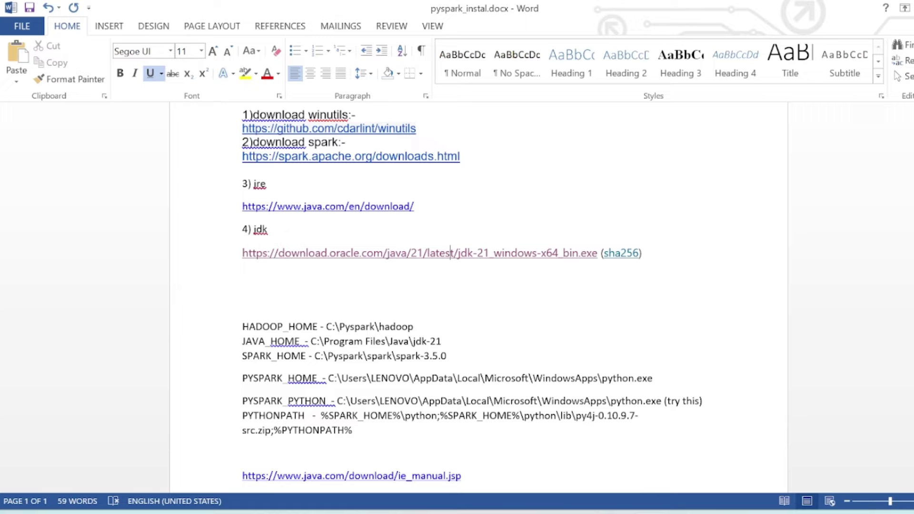
pyautogui.hotkey('alt', 'Tab')
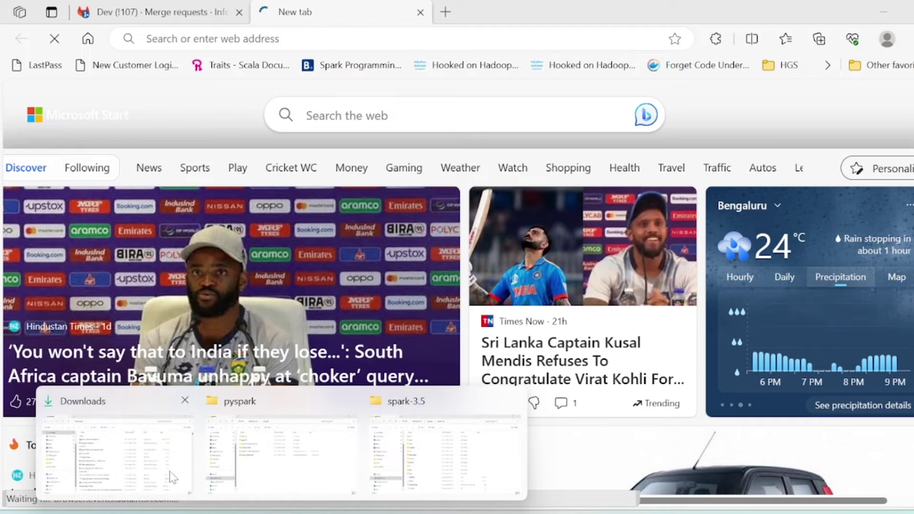
# Install JDK 21.0.1 from jdk-21_windows-x64_bin.exe in Downloads, keeping the default folder
pyautogui.click(173, 477)
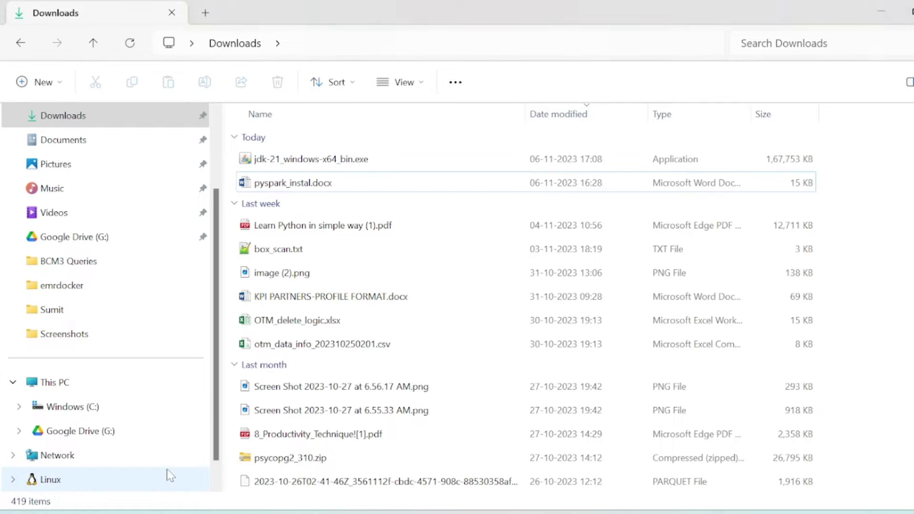
pyautogui.doubleClick(325, 161)
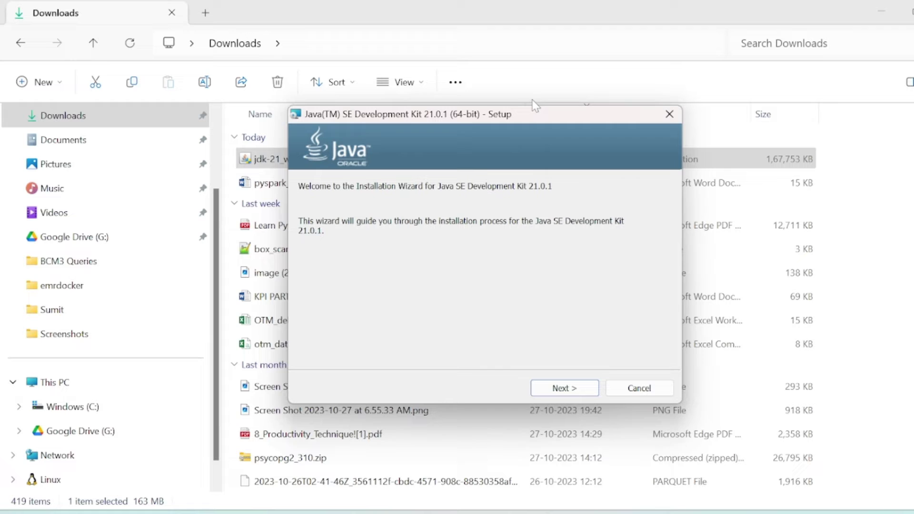
pyautogui.moveTo(535, 121); pyautogui.dragTo(464, 120)
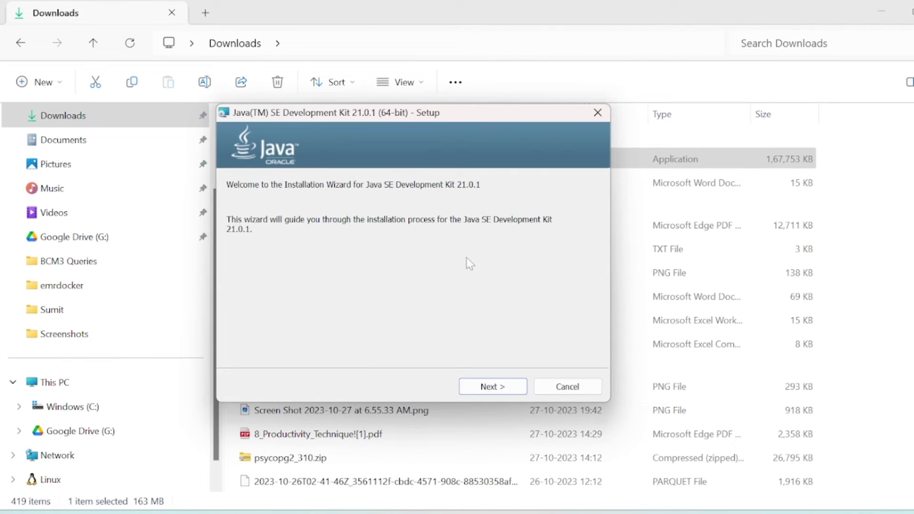
pyautogui.click(493, 386)
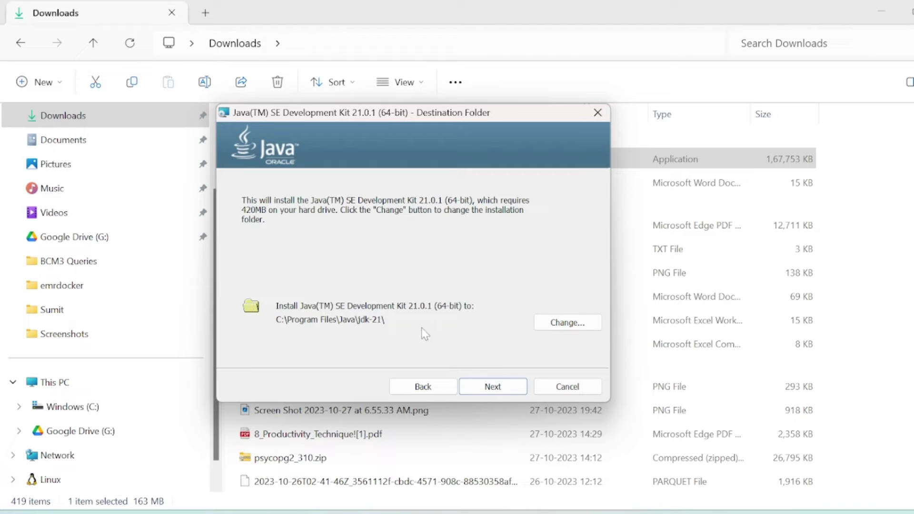
pyautogui.click(493, 387)
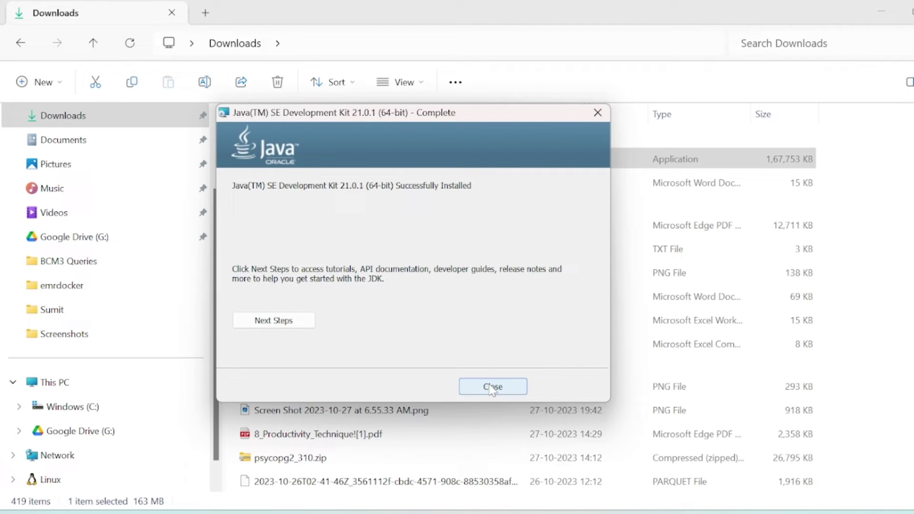
pyautogui.click(492, 387)
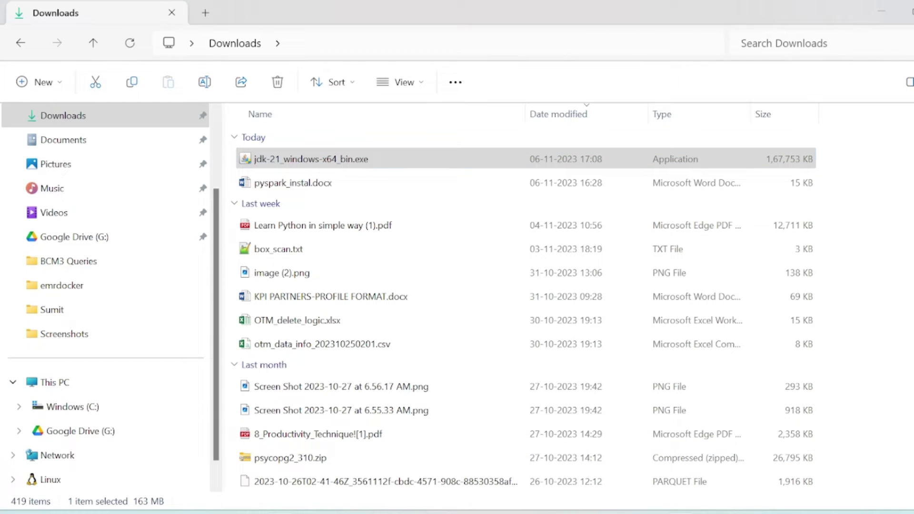
# Rerun java -version in Command Prompt, which still fails, then return to Downloads
pyautogui.click(755, 455)
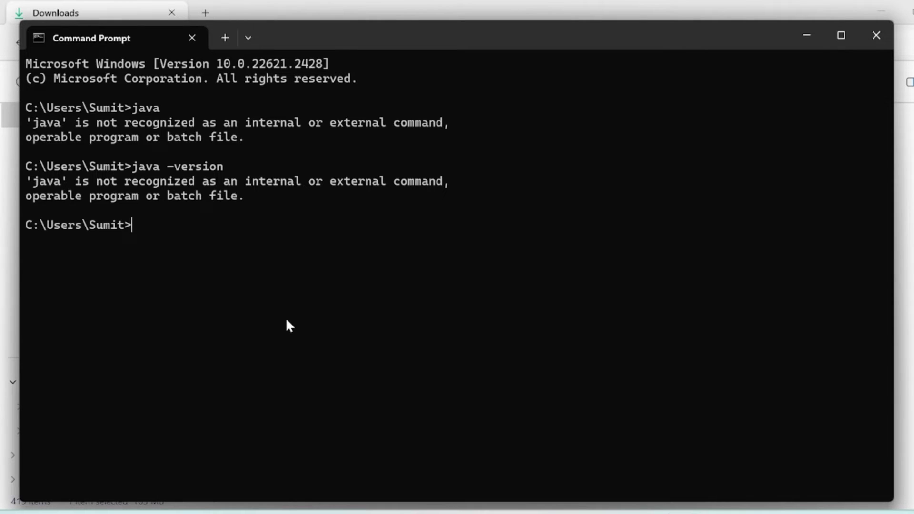
pyautogui.press('Up')
pyautogui.press('Return')
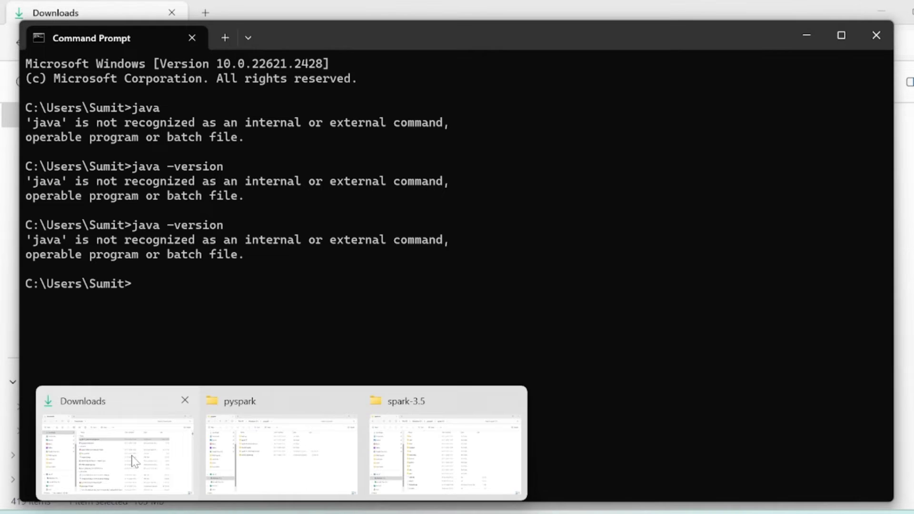
pyautogui.click(133, 459)
# Browse to C:\Program Files\Java\jdk-21\bin and look through its contents
pyautogui.click(90, 409)
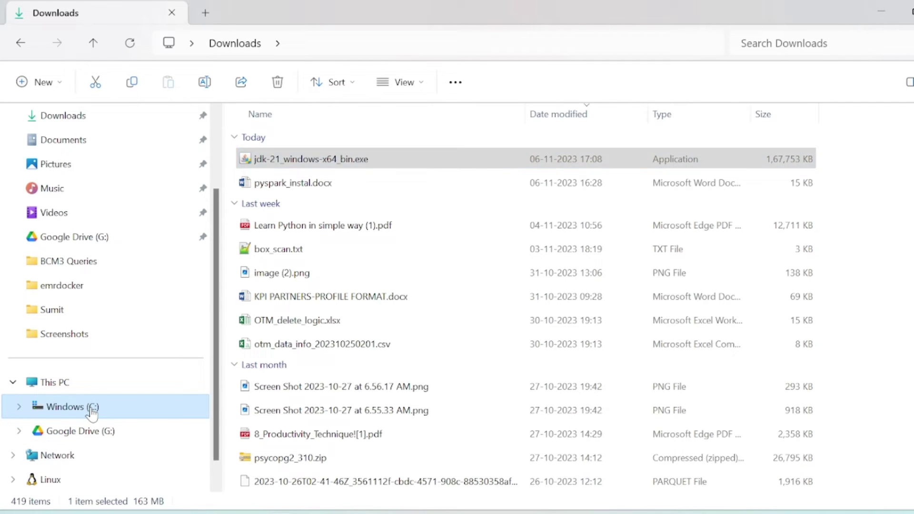
pyautogui.click(267, 284)
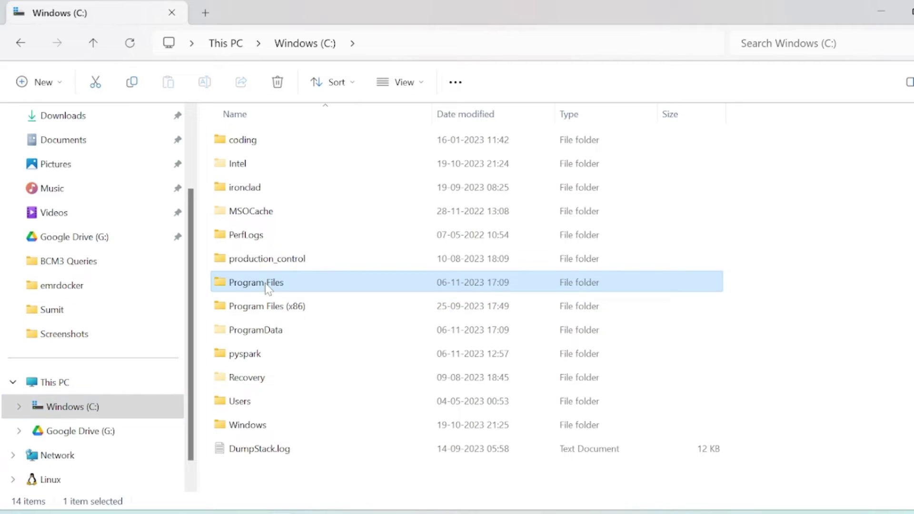
pyautogui.doubleClick(267, 284)
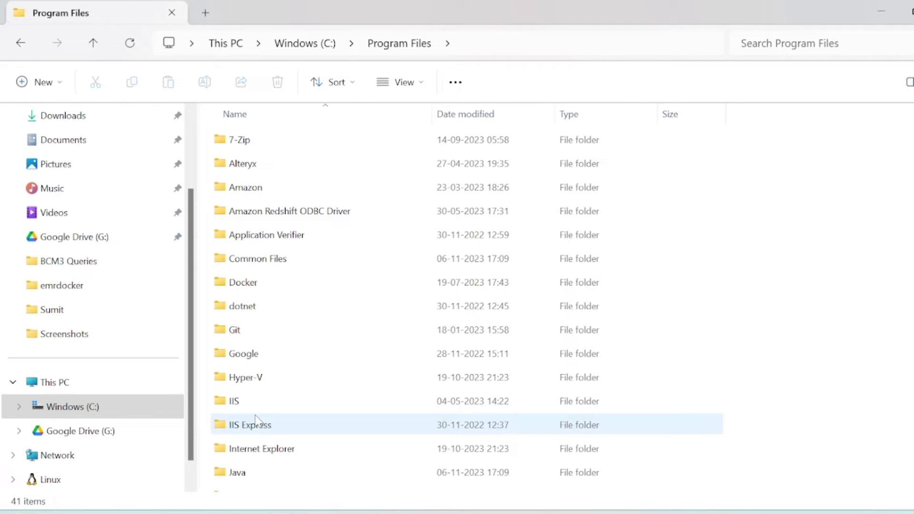
pyautogui.doubleClick(250, 472)
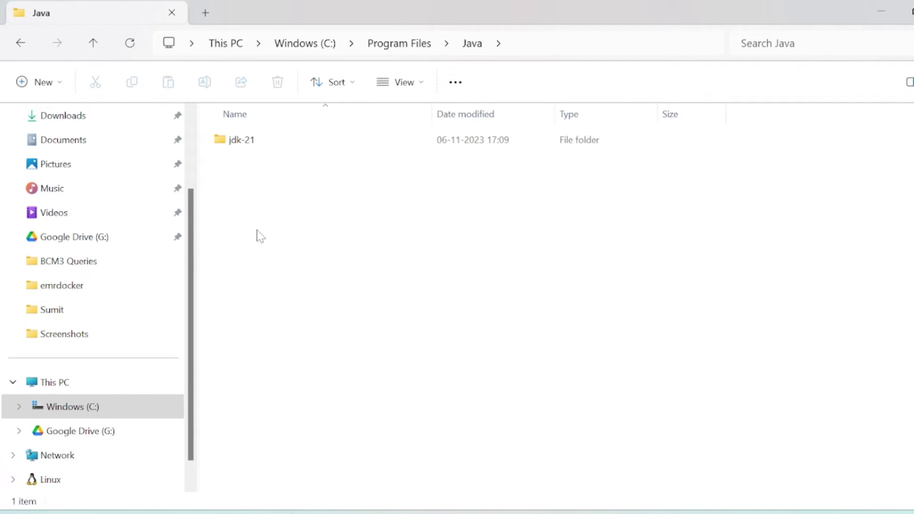
pyautogui.doubleClick(258, 140)
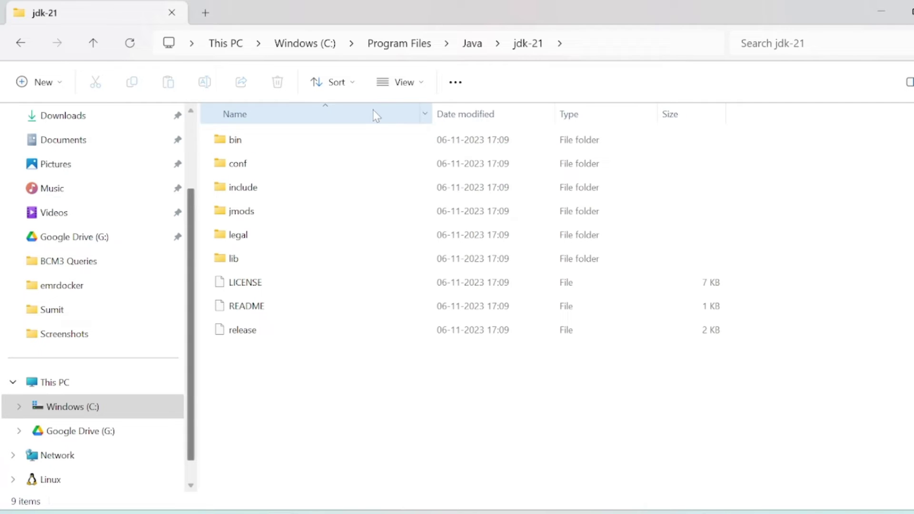
pyautogui.doubleClick(248, 141)
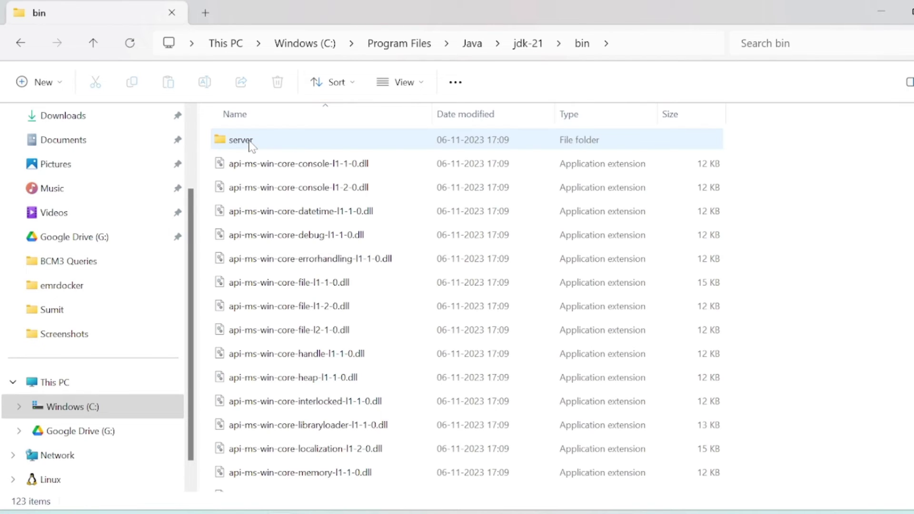
pyautogui.scroll(-15, 330, 466)
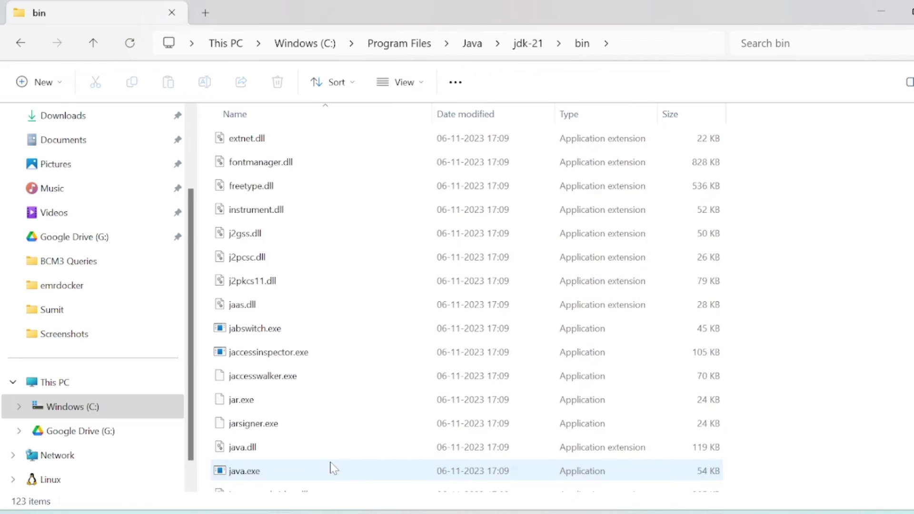
pyautogui.scroll(-8, 332, 468)
pyautogui.scroll(4, 331, 469)
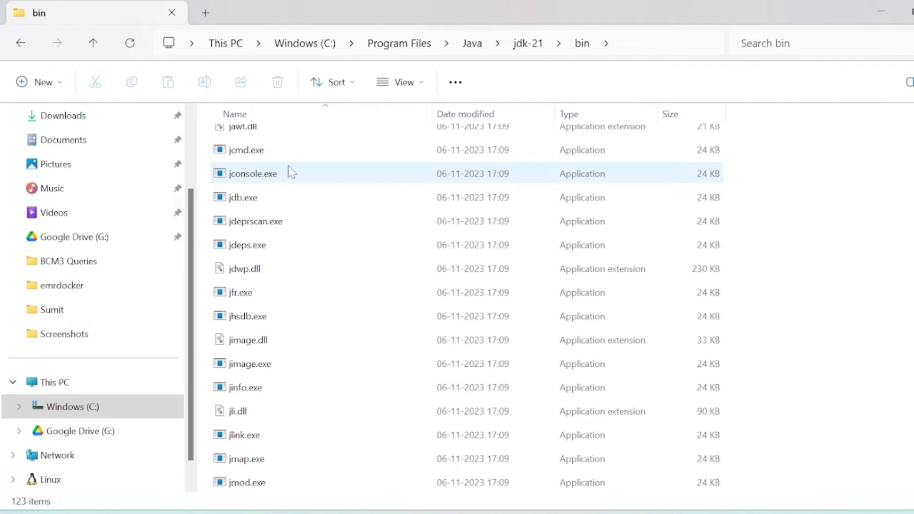
# Go back to jdk-21 and select its full path C:\Program Files\Java\jdk-21 in the address bar
pyautogui.click(93, 43)
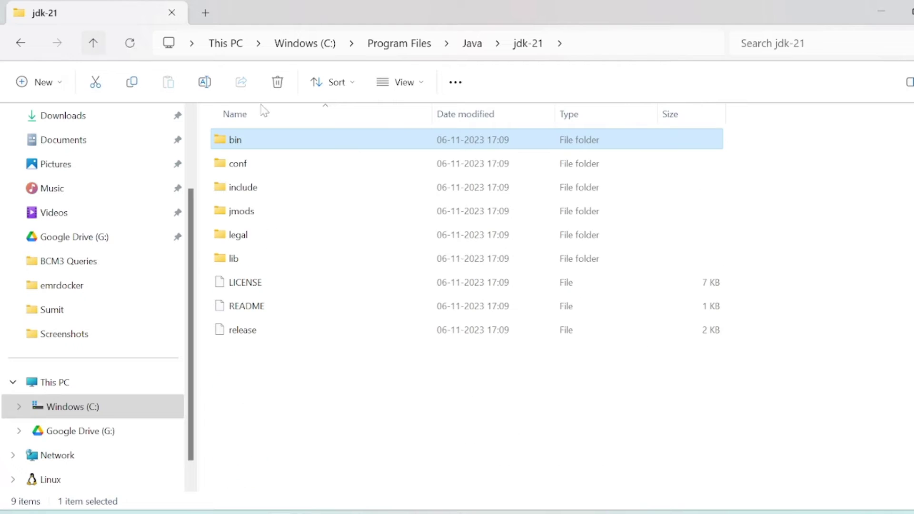
pyautogui.click(586, 47)
pyautogui.press('End')
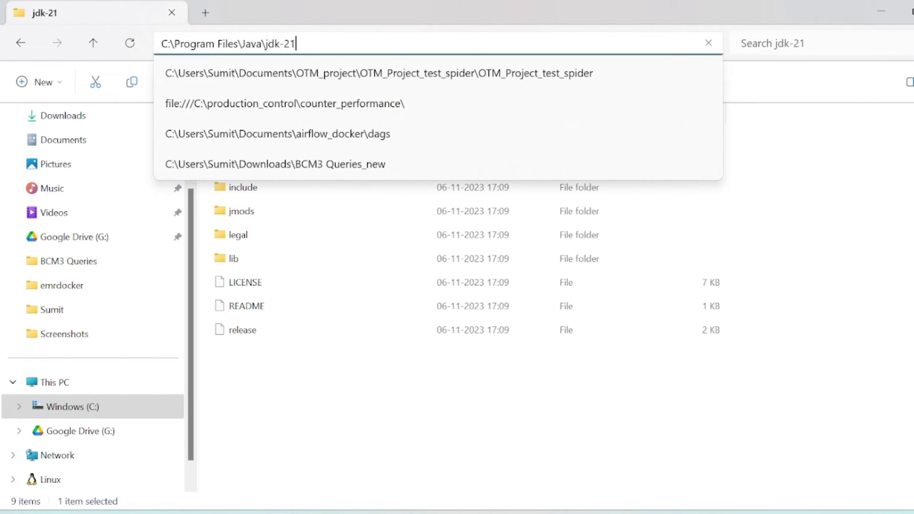
pyautogui.hotkey('ctrl', 'a')
pyautogui.hotkey('ctrl', 'c')
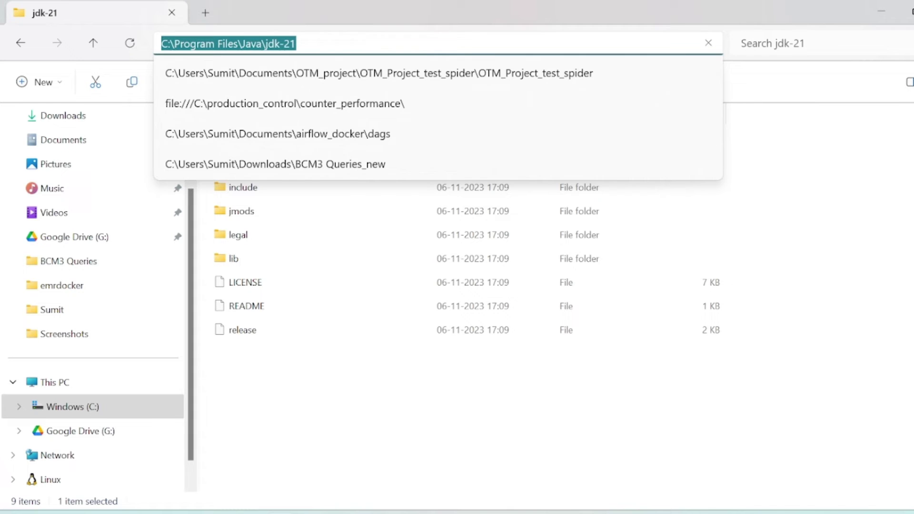
pyautogui.click(818, 283)
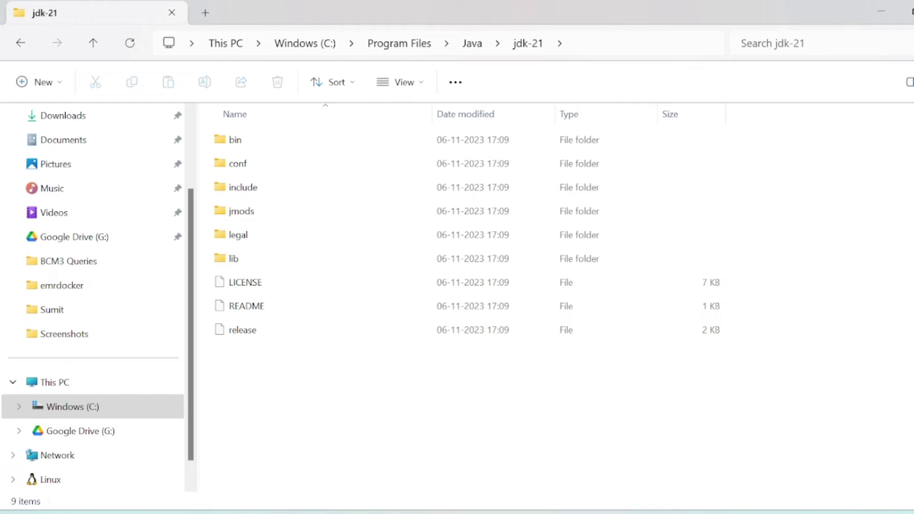
# Search Windows for 'en' and launch 'Edit the system environment variables'
pyautogui.click(181, 512)
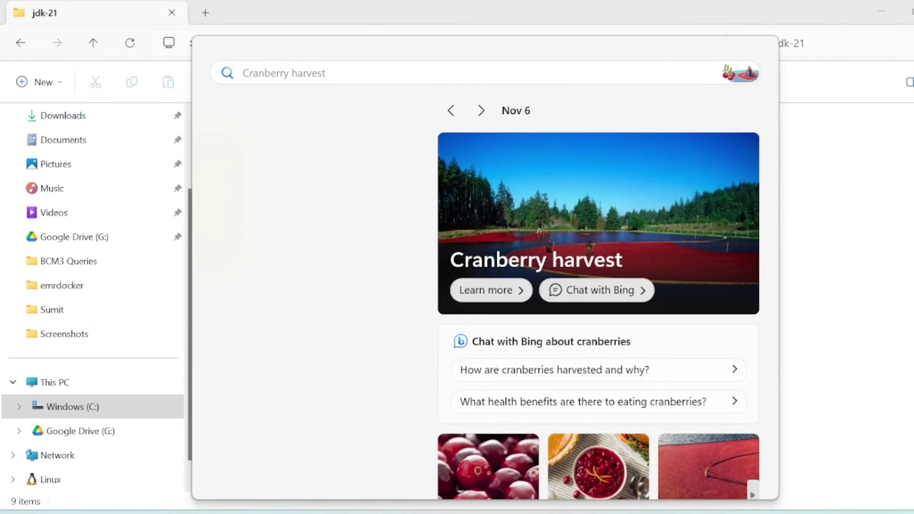
pyautogui.write('w')
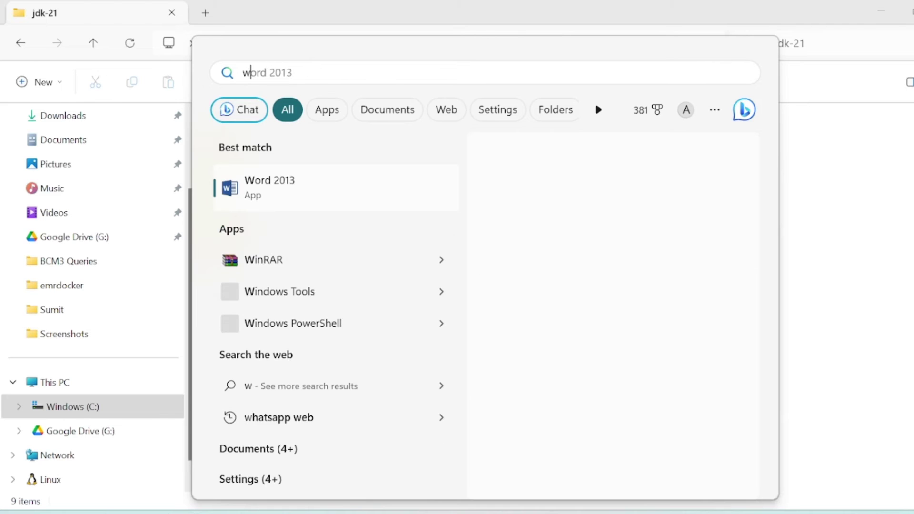
pyautogui.press('BackSpace')
pyautogui.write('e')
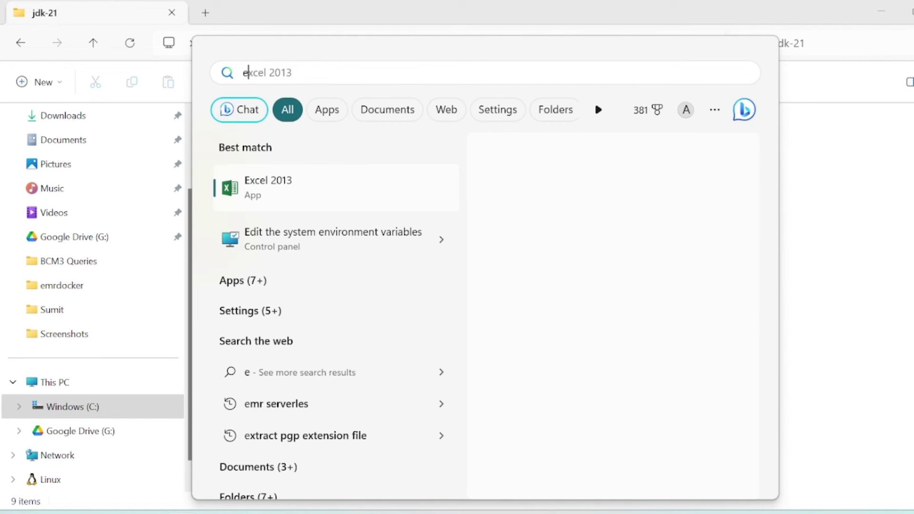
pyautogui.write('n')
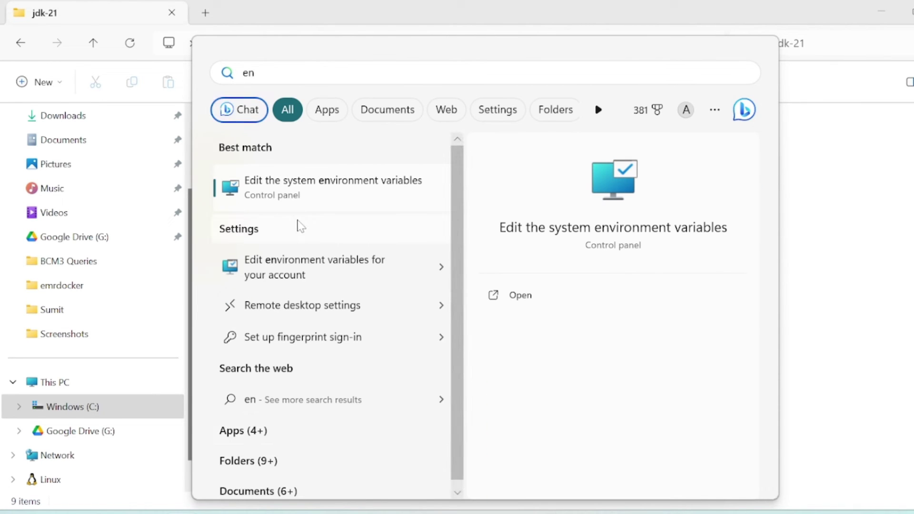
pyautogui.click(324, 192)
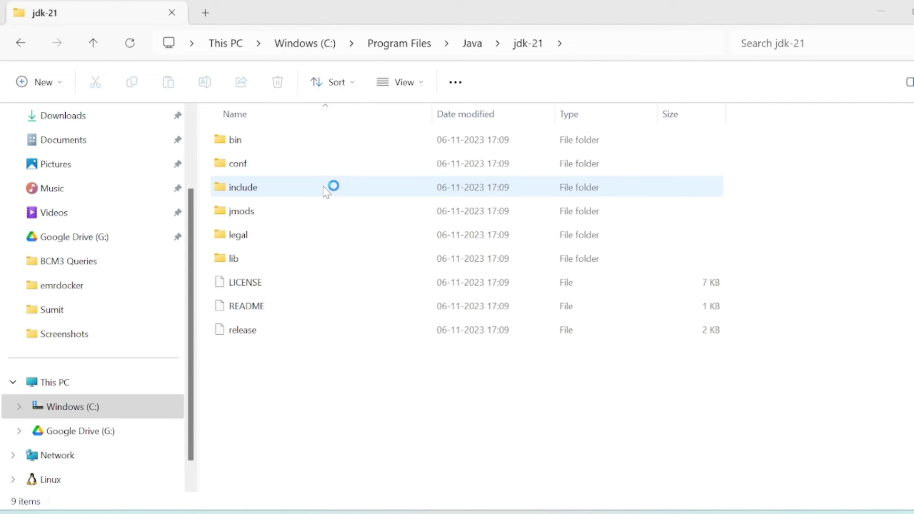
# Add user variable JAVA_HOME with the pasted value C:\Program Files\Java\jdk-21
pyautogui.click(268, 340)
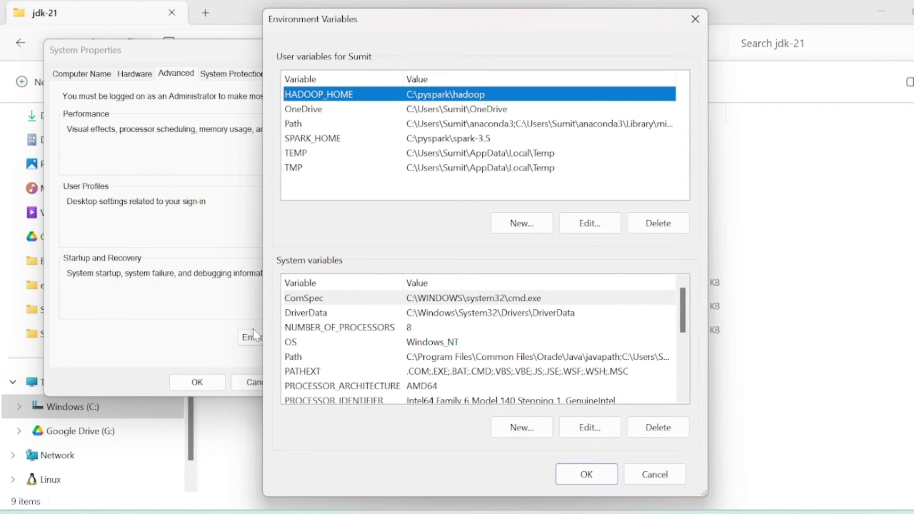
pyautogui.click(526, 220)
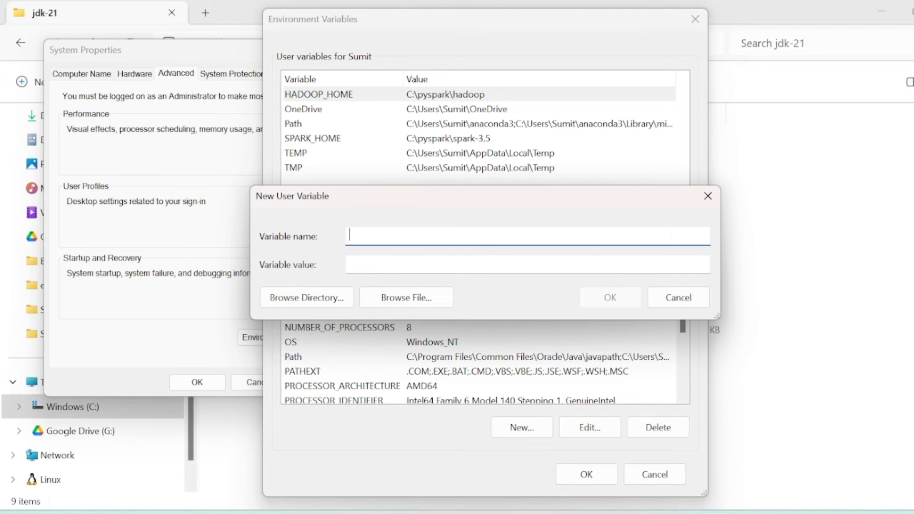
pyautogui.write('JAVA_HOME')
pyautogui.hotkey('ctrl', 'v')
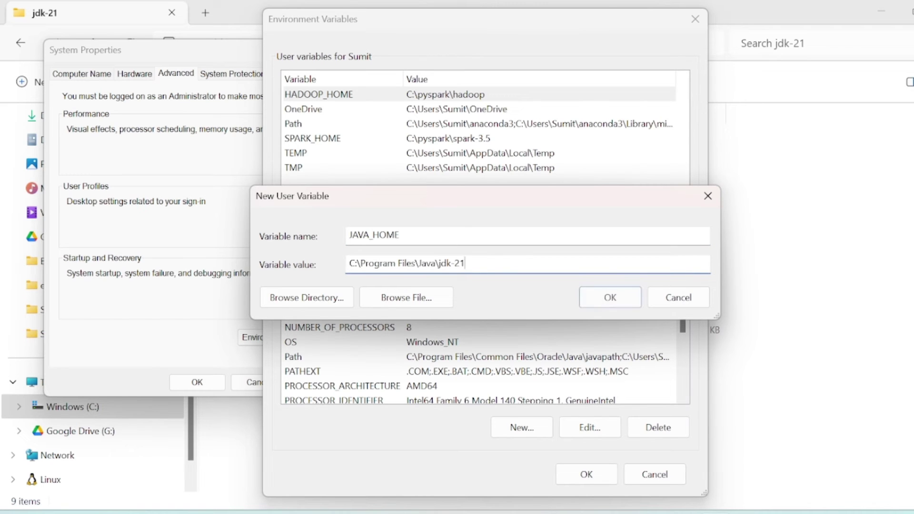
pyautogui.click(610, 298)
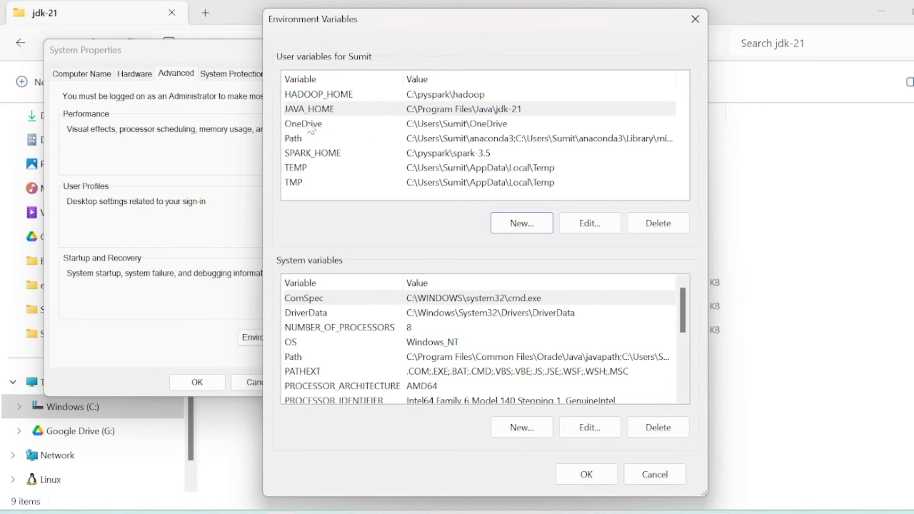
# Append %JAVA_HOME%\bin to the user Path and confirm every dialog including System Properties
pyautogui.doubleClick(434, 139)
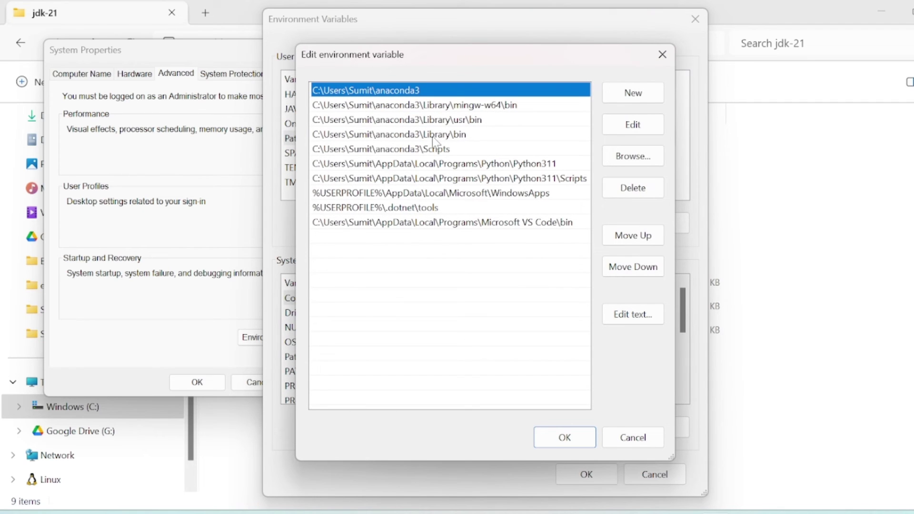
pyautogui.click(633, 93)
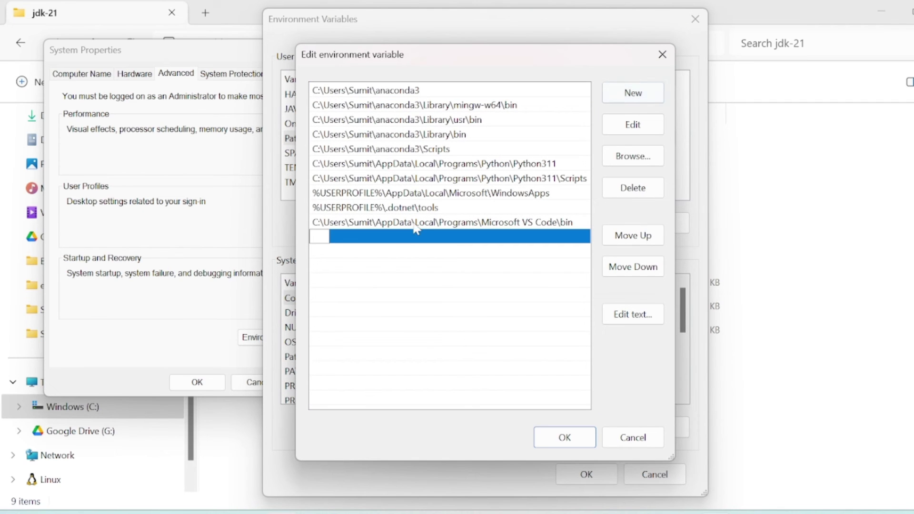
pyautogui.write('%JAVA_HOME')
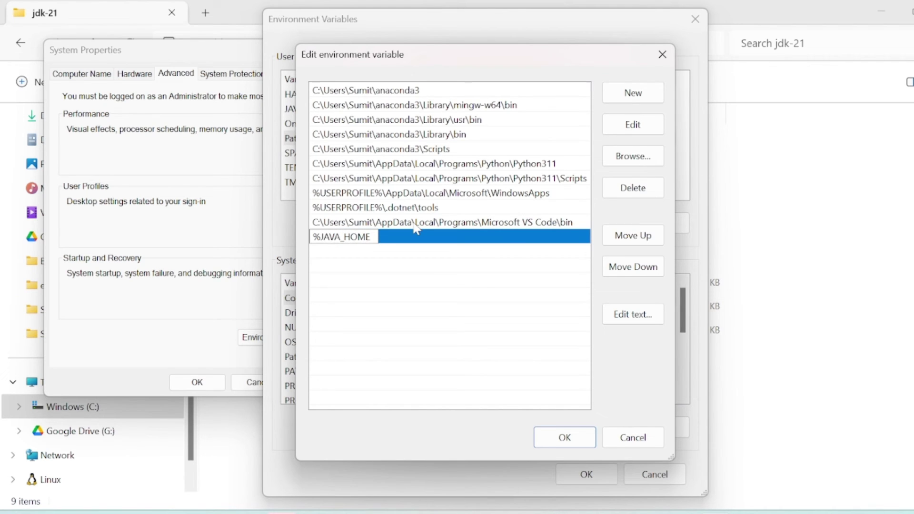
pyautogui.write('%\\bin')
pyautogui.click(562, 442)
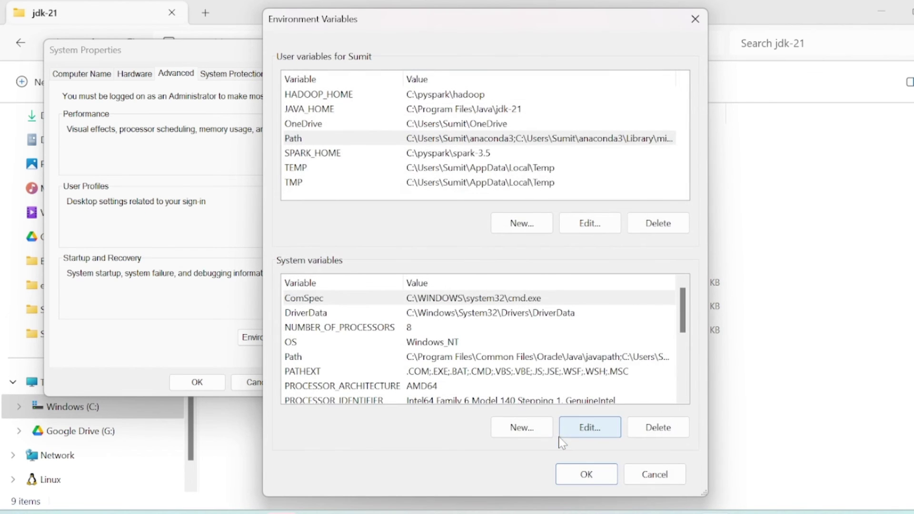
pyautogui.click(583, 474)
pyautogui.click(197, 383)
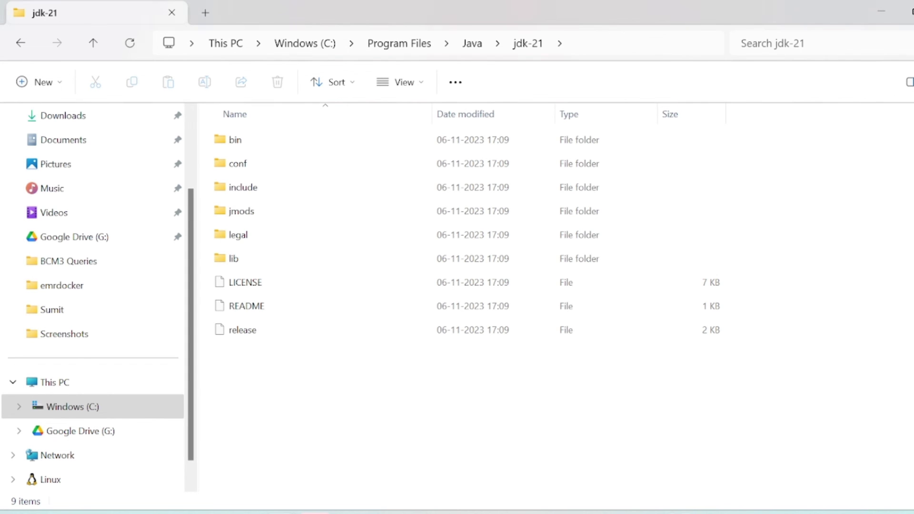
# Rerun java -version in the old Command Prompt; it still isn't recognized
pyautogui.click(757, 461)
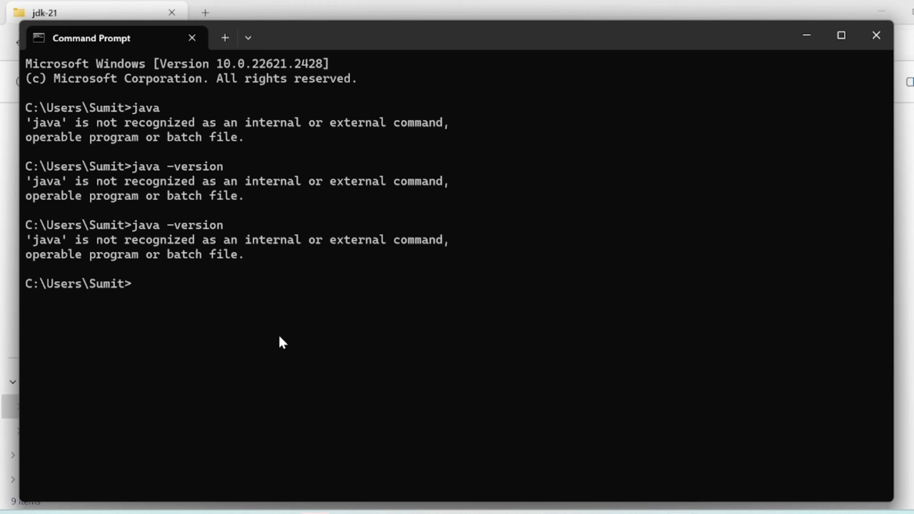
pyautogui.press('Up')
pyautogui.press('Return')
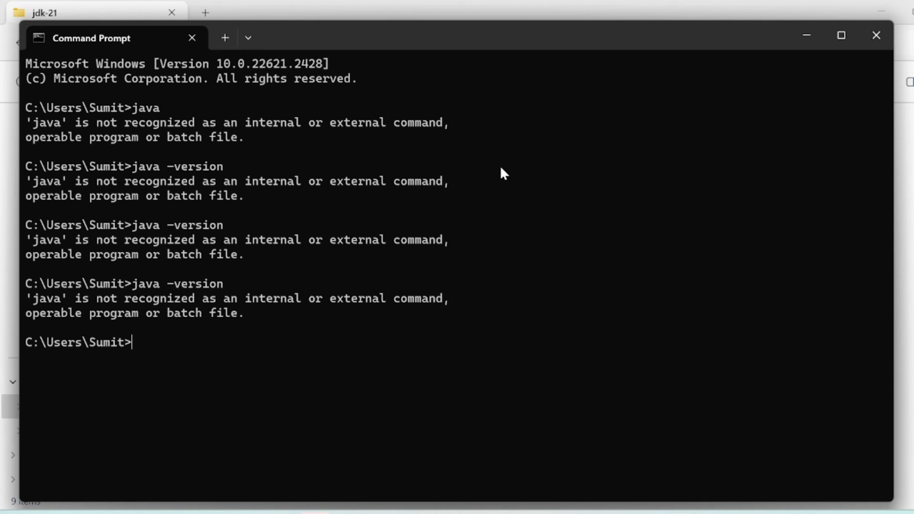
# Close the stale Command Prompt and search Start for 'cn'
pyautogui.click(883, 36)
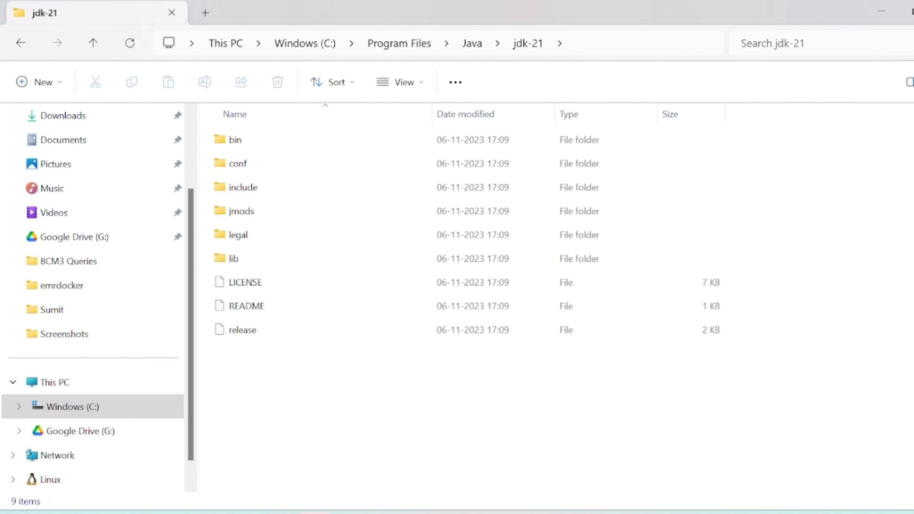
pyautogui.press('super')
pyautogui.write('cn')
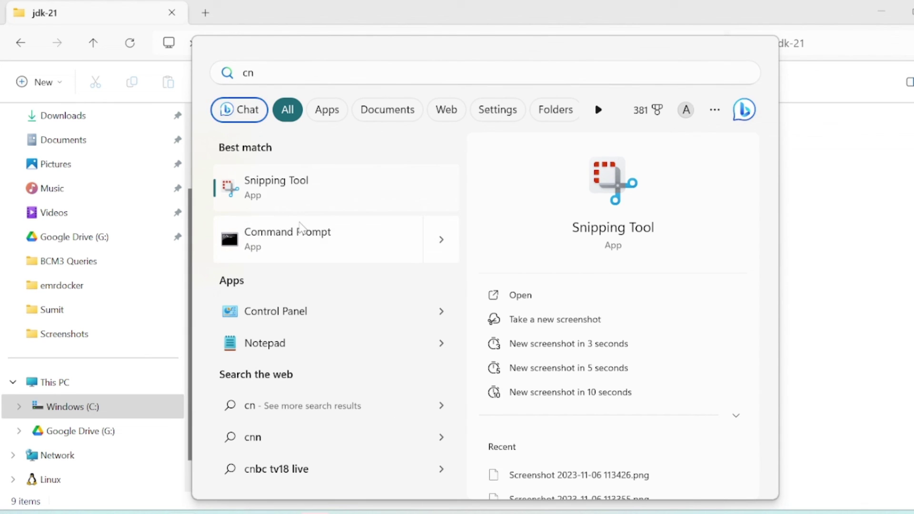
# In a new Command Prompt, run java -version and highlight the "21.0.1" 2023-10-17 LTS line
pyautogui.click(301, 231)
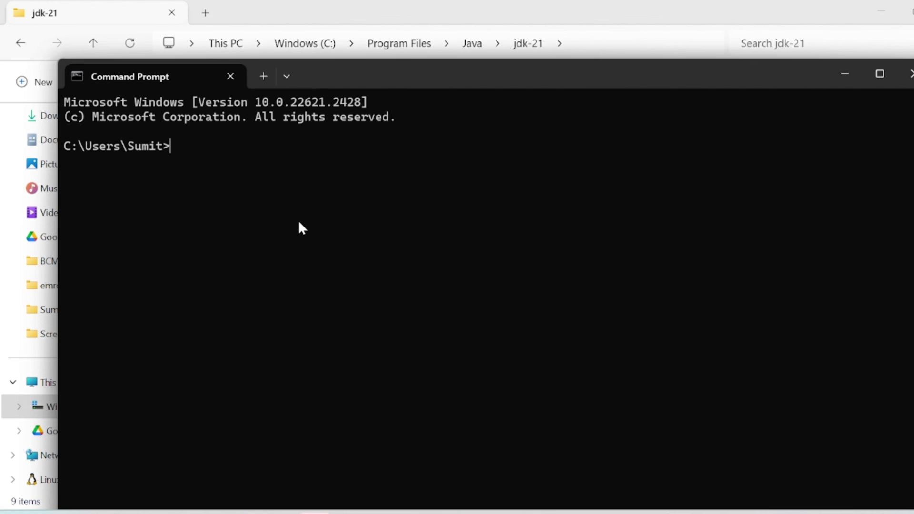
pyautogui.write('java -version')
pyautogui.press('Return')
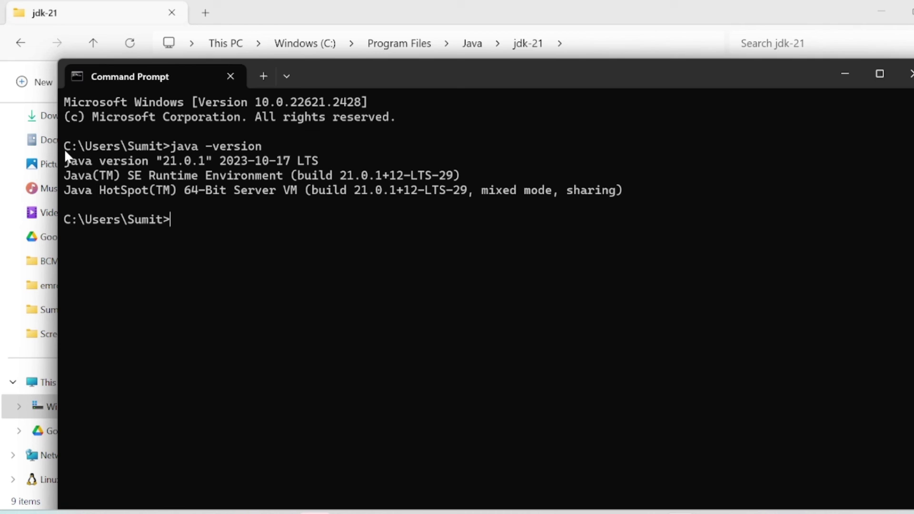
pyautogui.moveTo(64, 151); pyautogui.dragTo(340, 177)
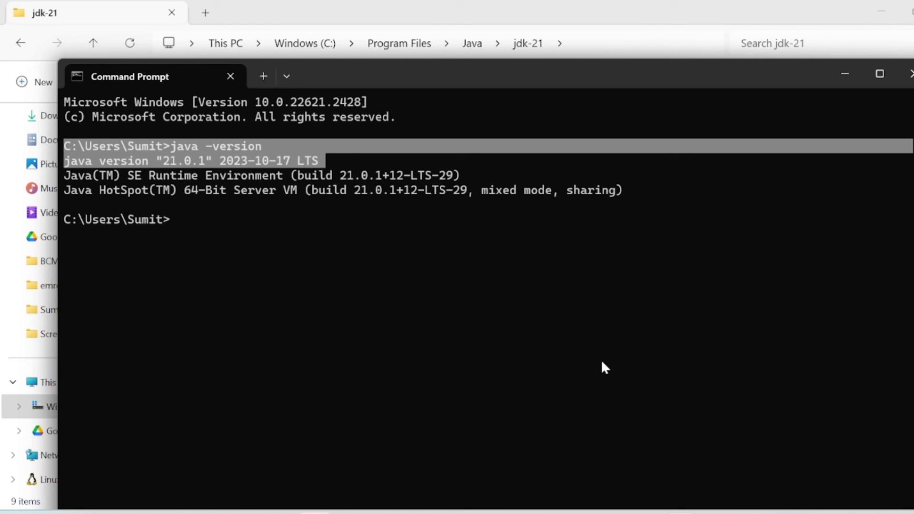